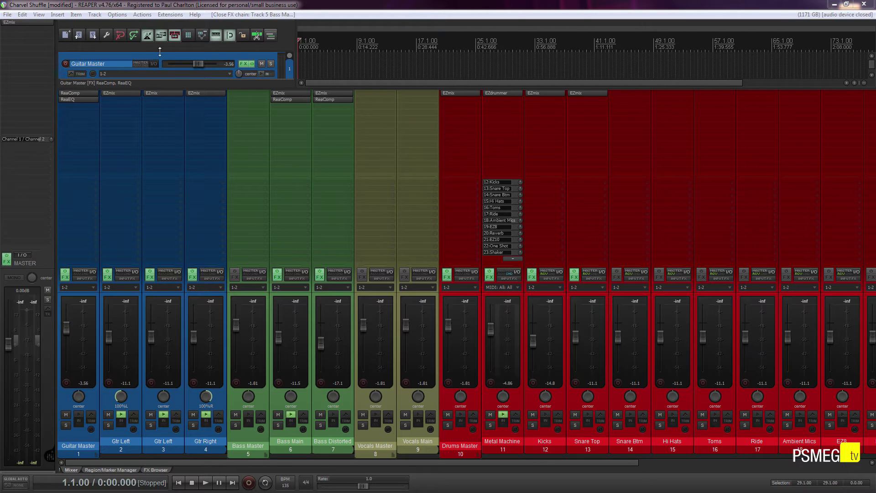
Open the SWS Snapshots window from the Extensions menu.
click(172, 15)
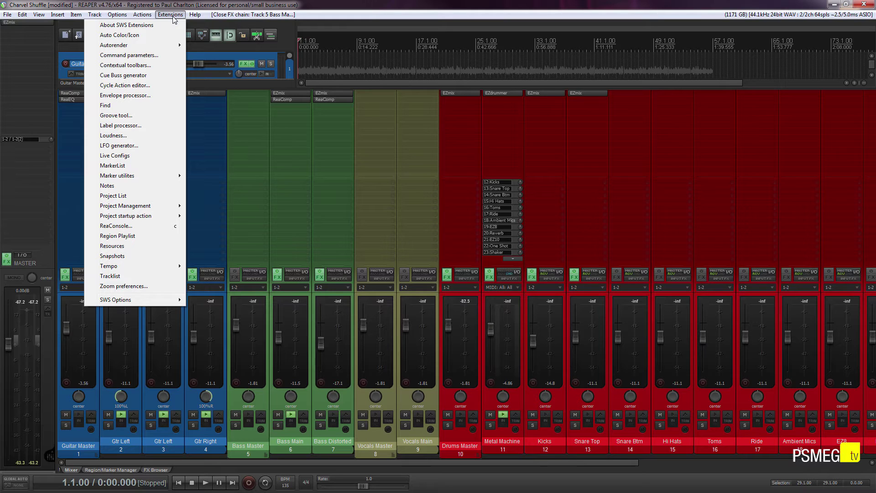
click(128, 256)
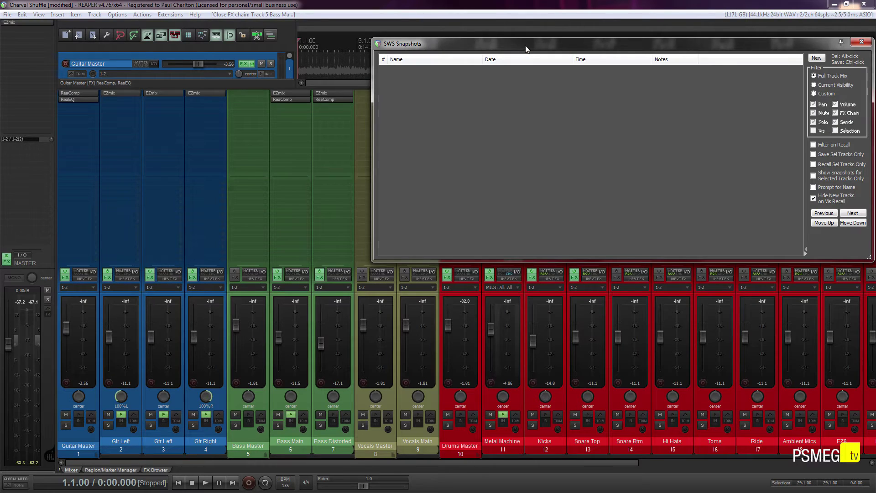
Move the Snapshots window from the right edge toward the left side of the screen.
drag(523, 44, 245, 46)
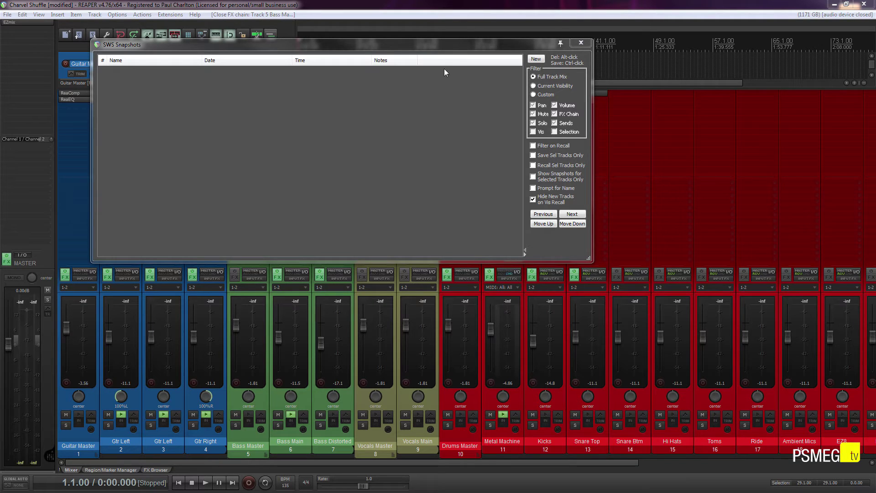
Save the current full track mix as a new snapshot and rename it 'Zero Point'.
drag(497, 46, 479, 45)
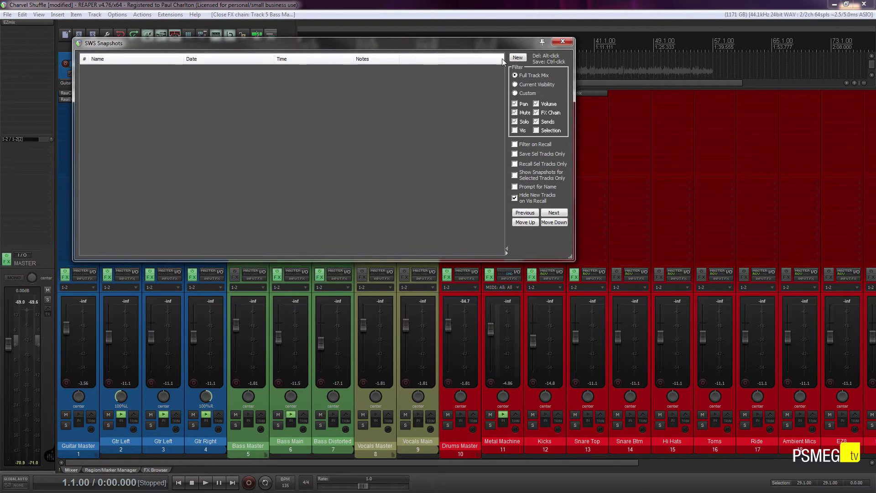
click(519, 58)
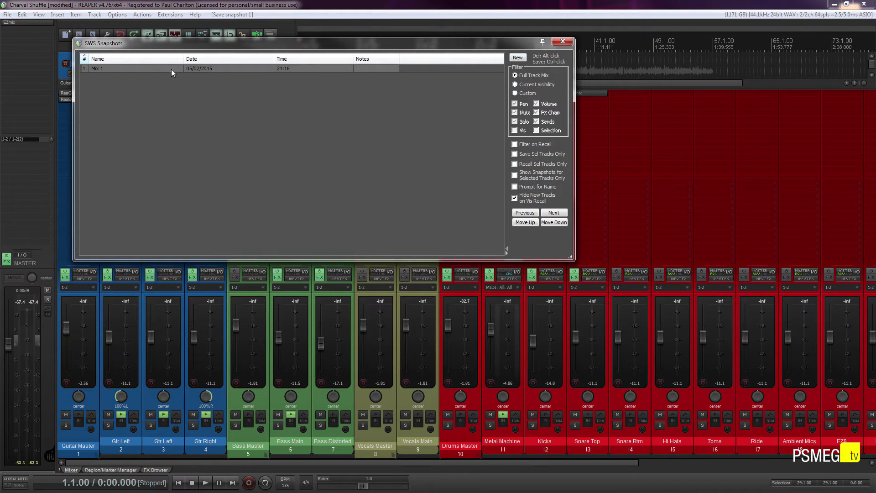
mouse_move(109, 67)
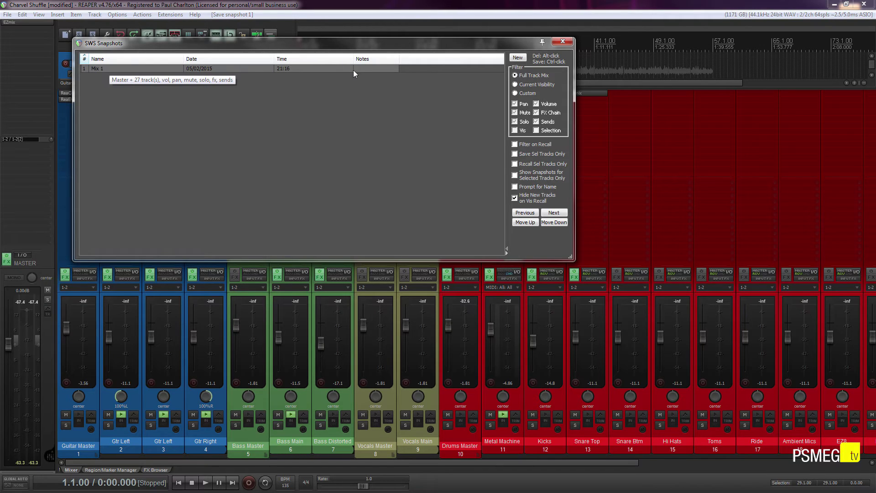
click(121, 69)
double_click(113, 69)
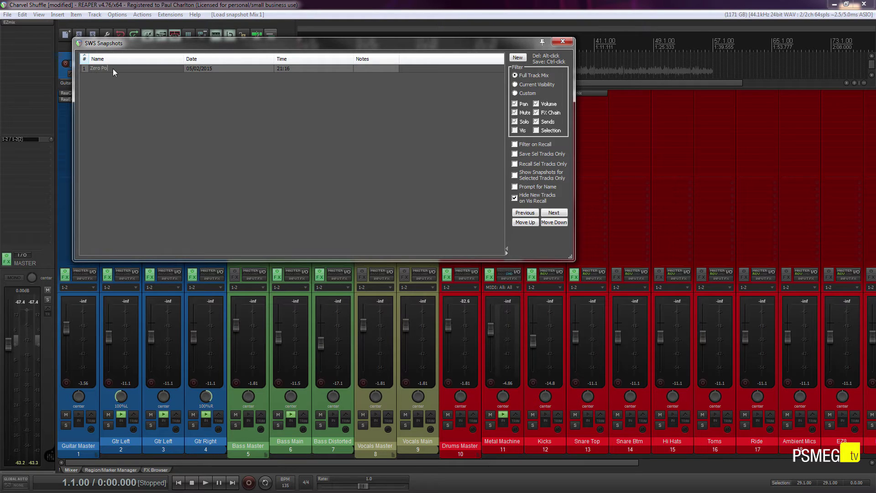
click(147, 92)
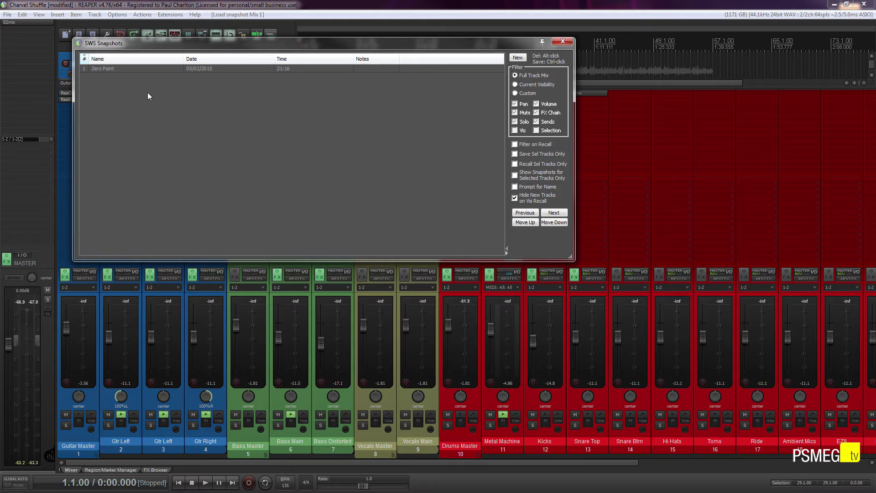
Set Bass Distorted to 1.59 dB, Vocals Main -35.8 dB, Drums Master -0.94 dB, Kicks -0.29 dB.
drag(275, 40, 0, 54)
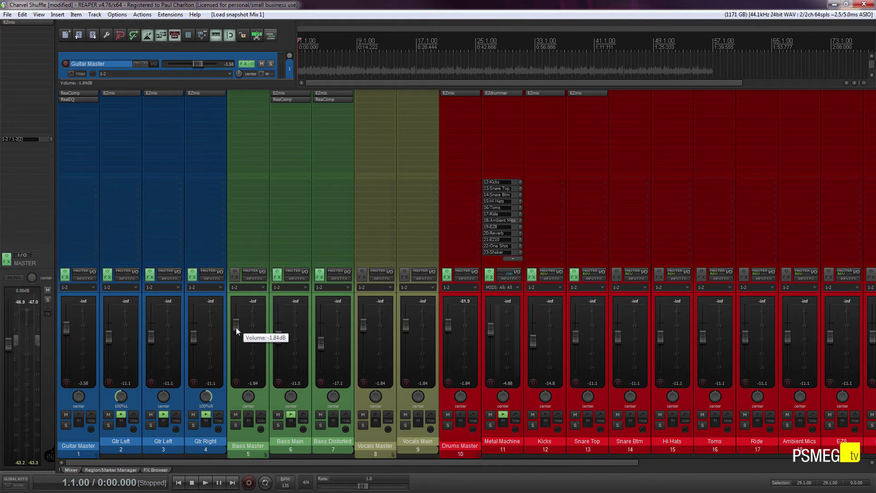
mouse_move(236, 327)
mouse_down()
mouse_move(237, 352)
mouse_move(238, 333)
mouse_up()
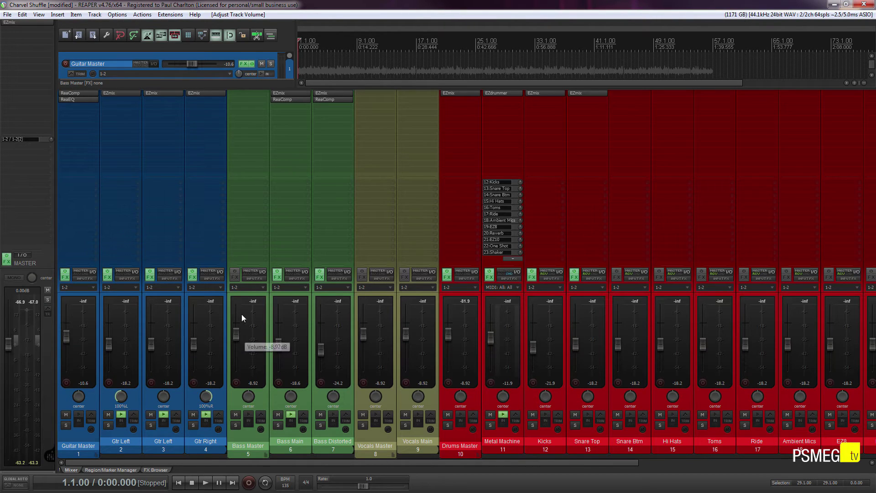
click(270, 299)
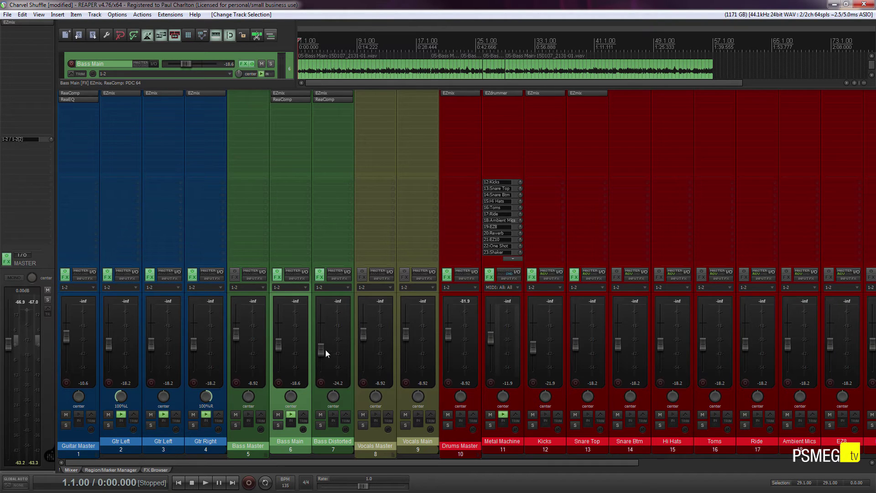
drag(325, 350, 320, 321)
drag(407, 334, 406, 356)
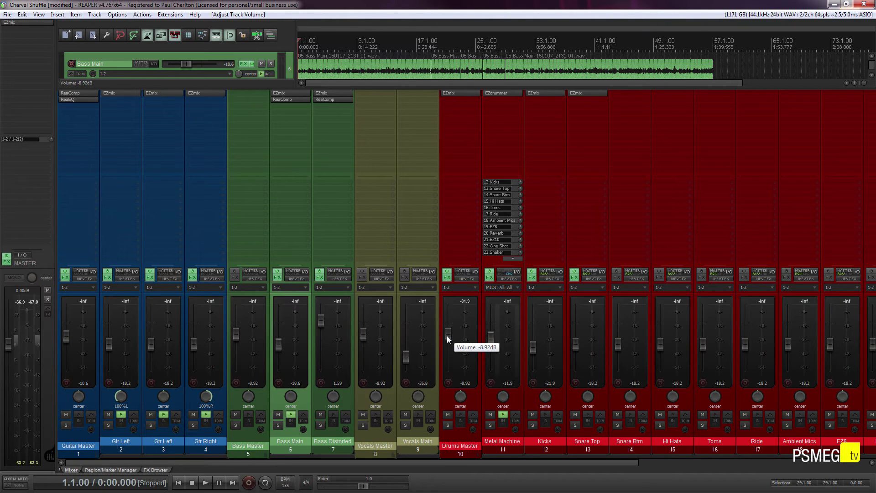
drag(447, 335, 448, 325)
drag(533, 347, 533, 322)
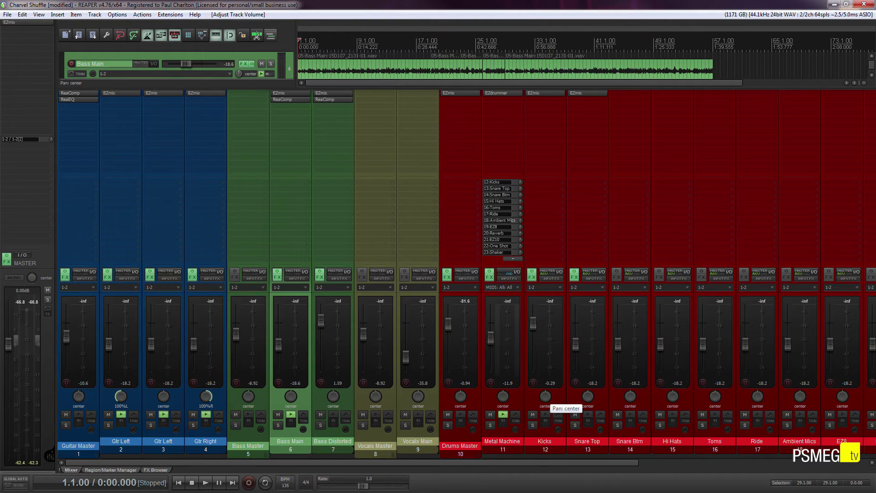
Pan Kicks right and Metal Machine left, and scramble the guitar volumes (Gtr Right -1.55 dB).
drag(545, 397, 502, 396)
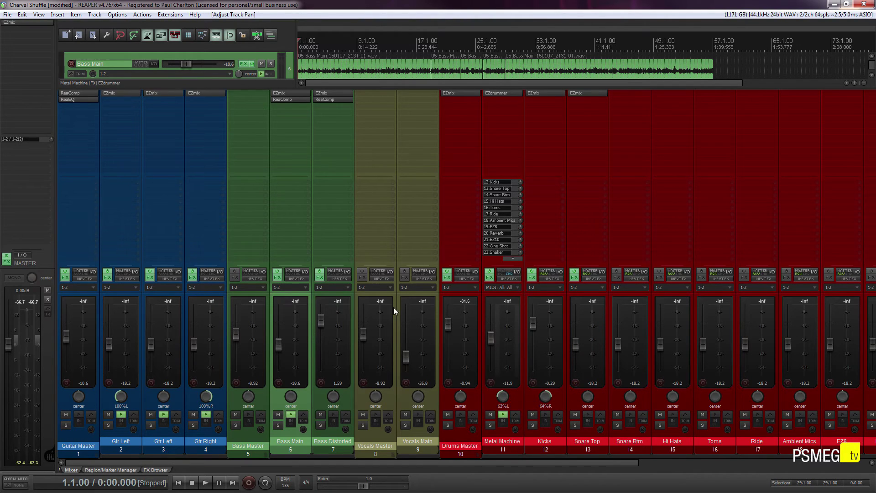
drag(199, 341, 195, 322)
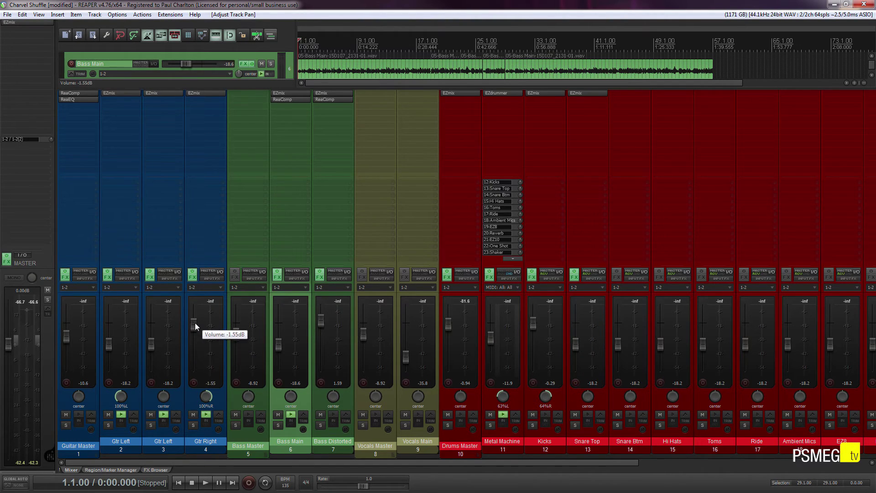
click(143, 349)
drag(152, 346, 68, 358)
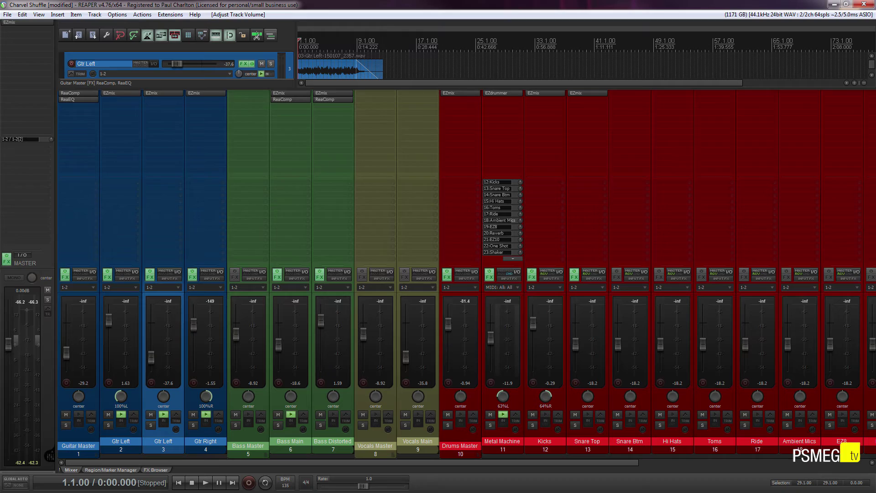
Save the scrambled mix as a second snapshot named 'Slider Mess' and close the Snapshots window.
key(ctrl+alt+s)
drag(349, 78, 358, 71)
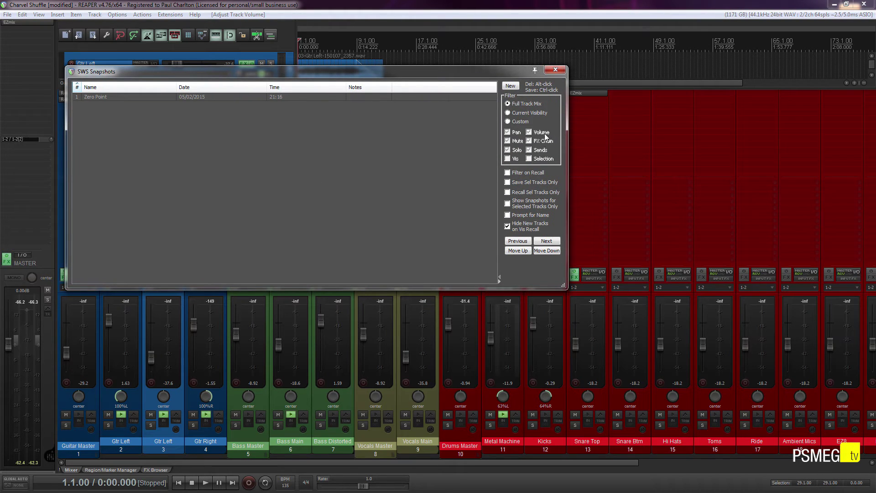
click(510, 86)
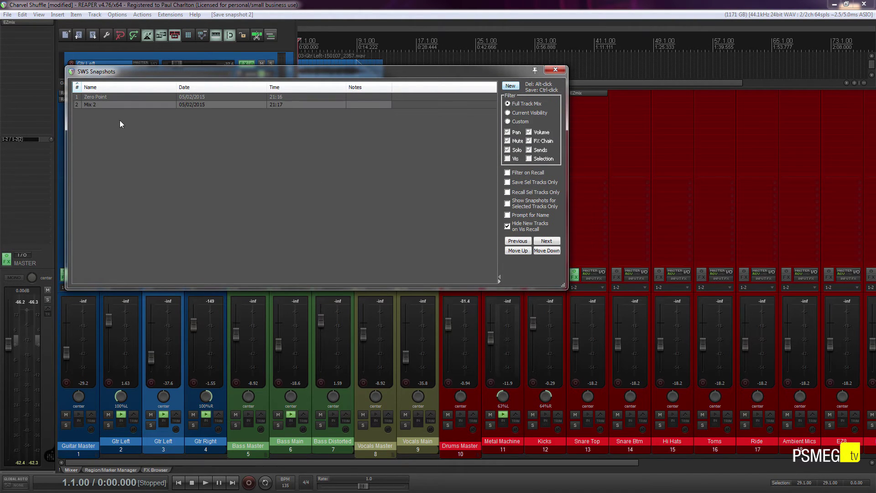
click(100, 104)
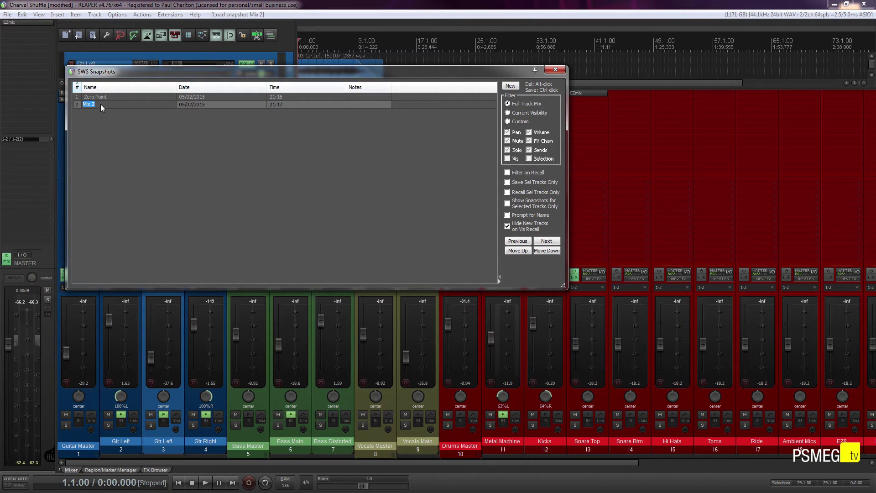
text(Slider Mess)
click(147, 166)
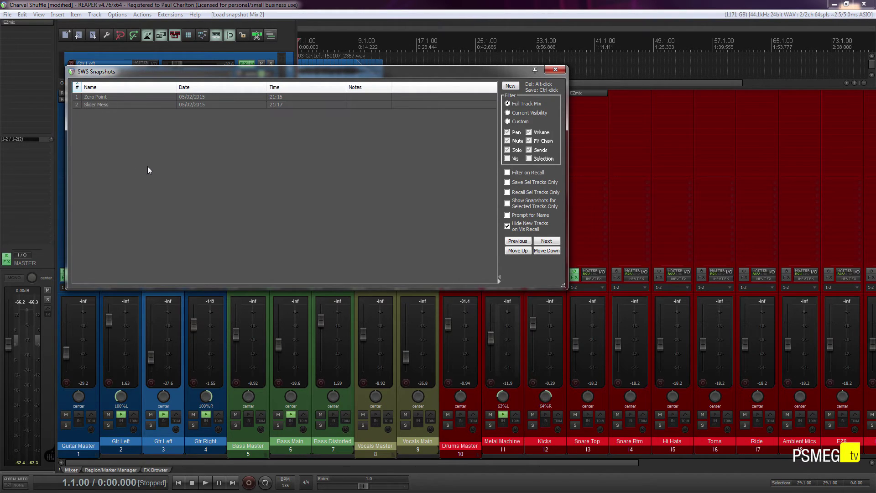
key(Escape)
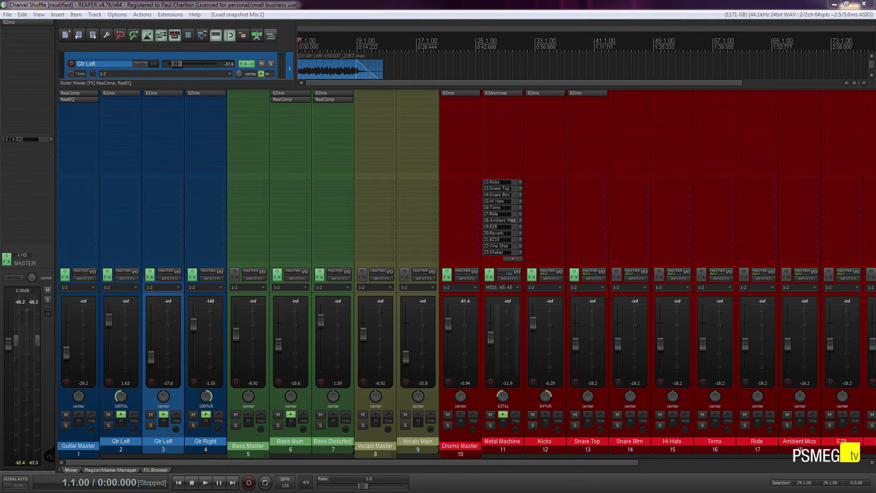
In Bass Main's FX chain, bypass ReaComp and load the Flanger Stereo preset into EZmix.
click(277, 277)
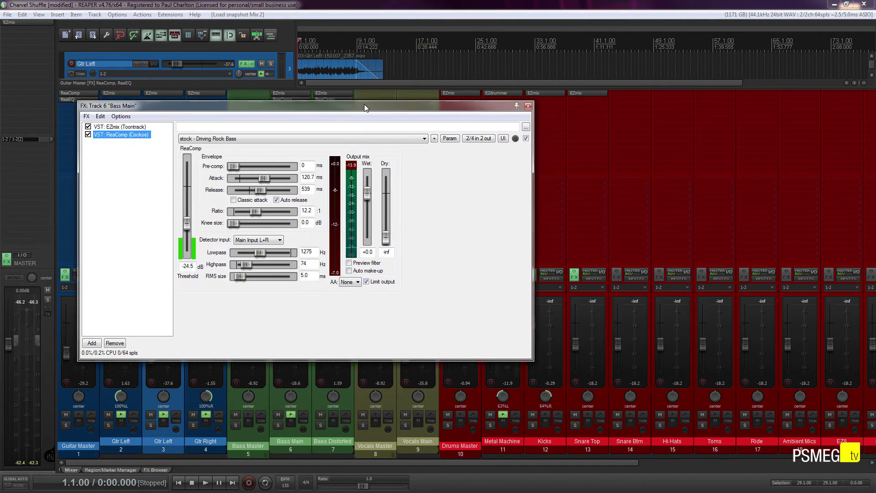
click(140, 125)
click(125, 133)
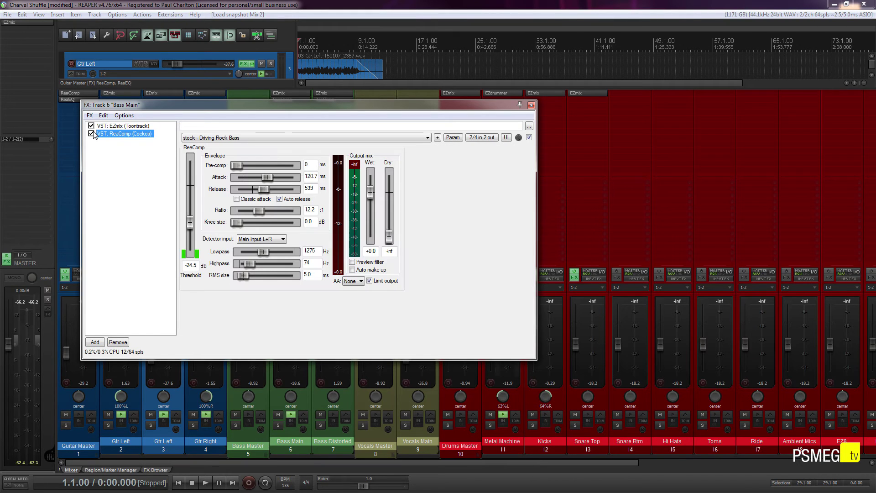
click(91, 133)
click(136, 126)
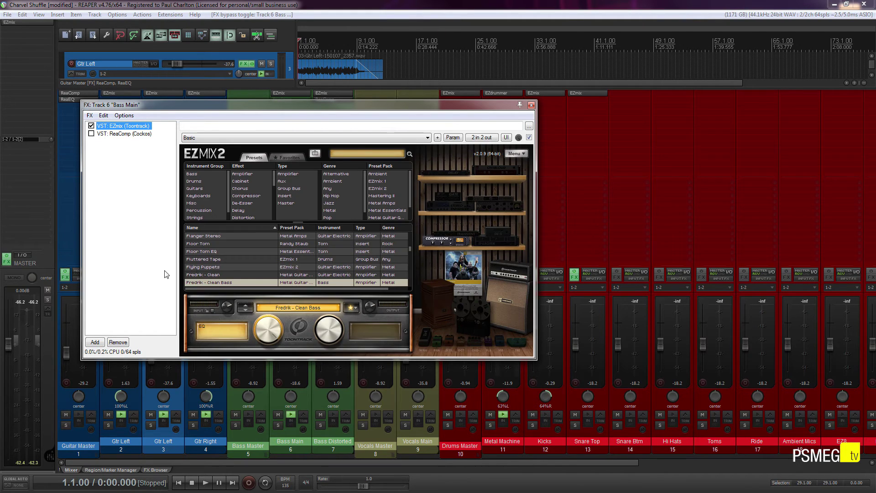
click(235, 237)
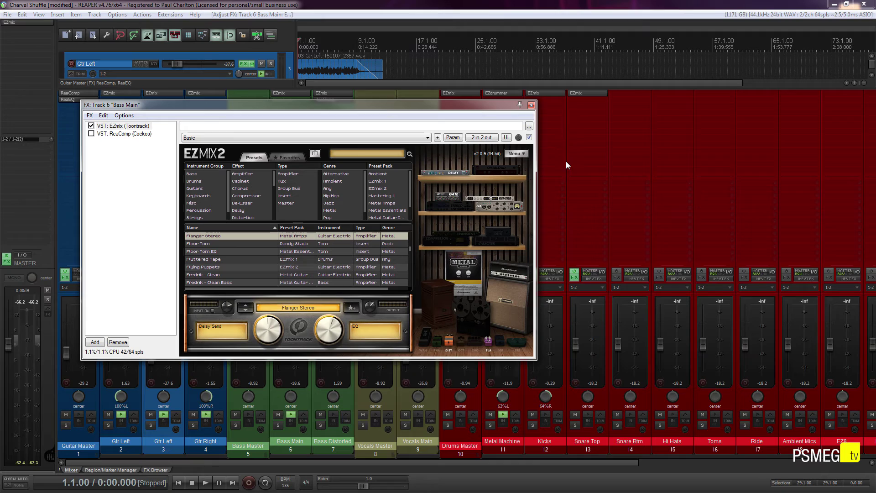
click(531, 105)
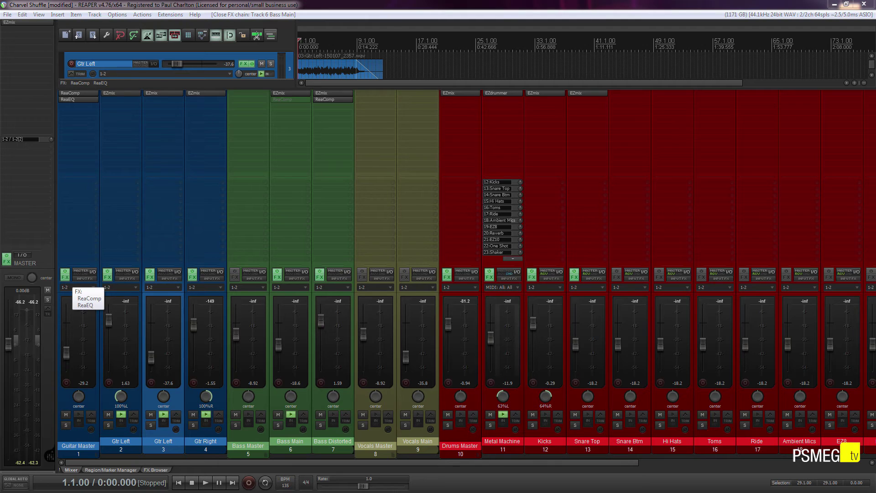
Bypass ReaComp and ReaEQ in Guitar Master's FX chain.
click(66, 276)
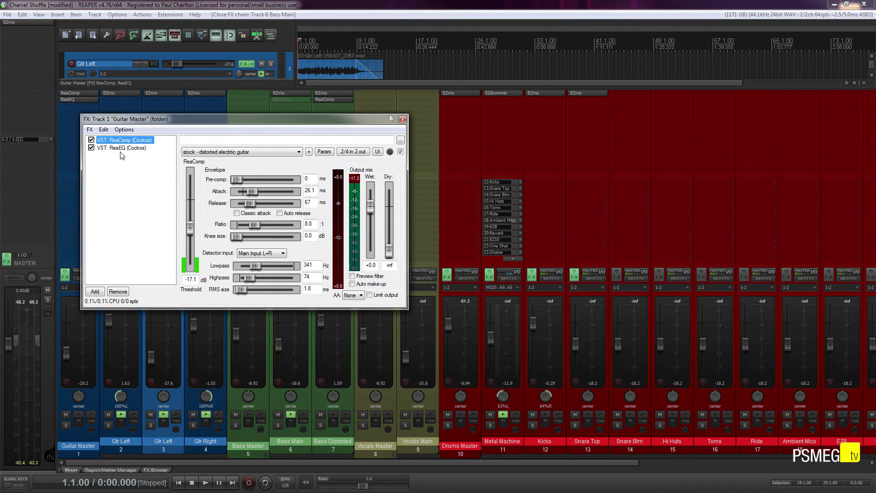
click(91, 147)
click(91, 139)
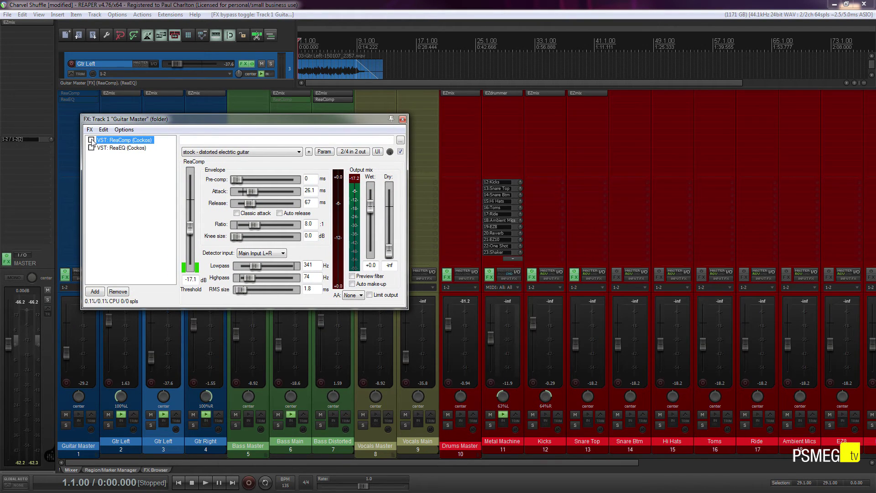
click(402, 120)
Save the changed effects state as a third snapshot named 'Messy FX'.
key(ctrl+alt+shift+s)
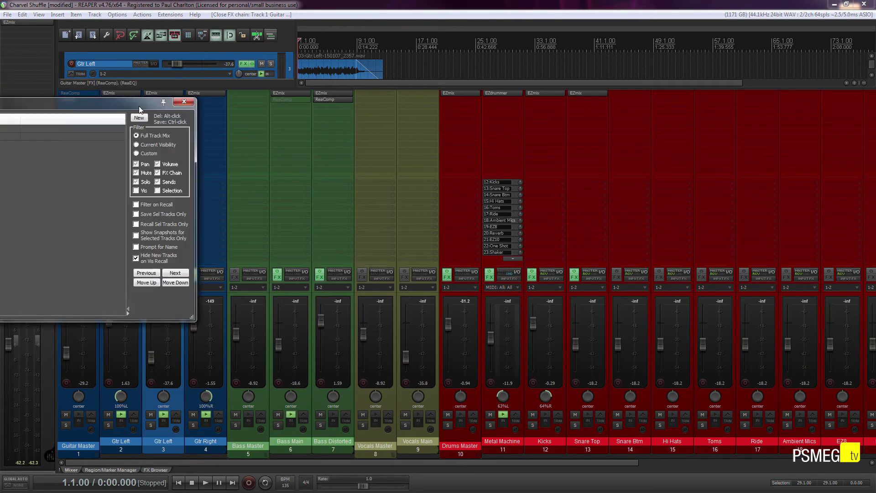
drag(63, 99, 456, 54)
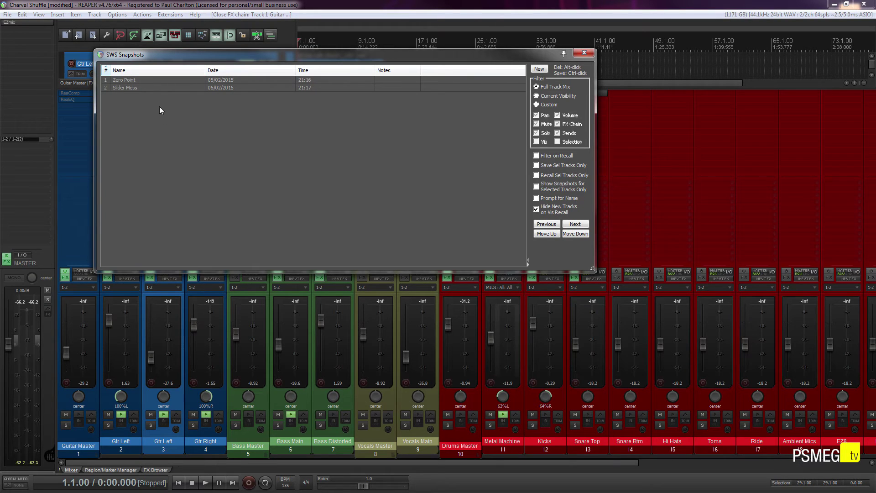
click(539, 69)
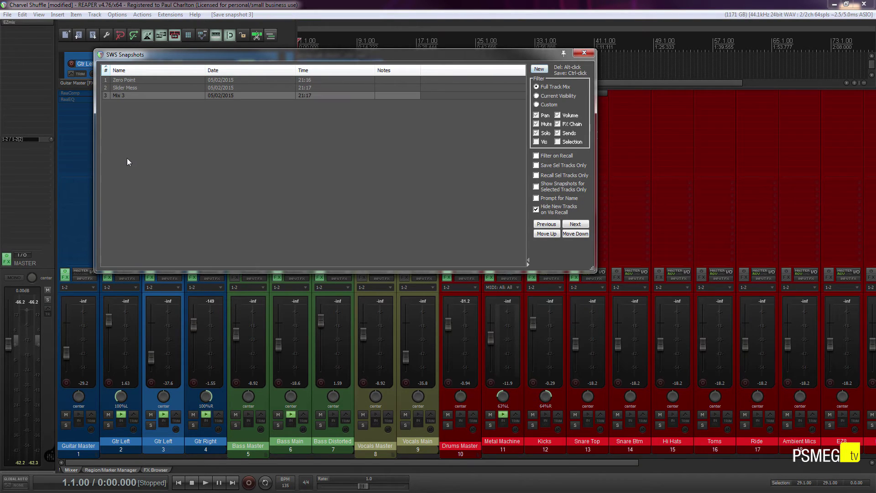
double_click(136, 96)
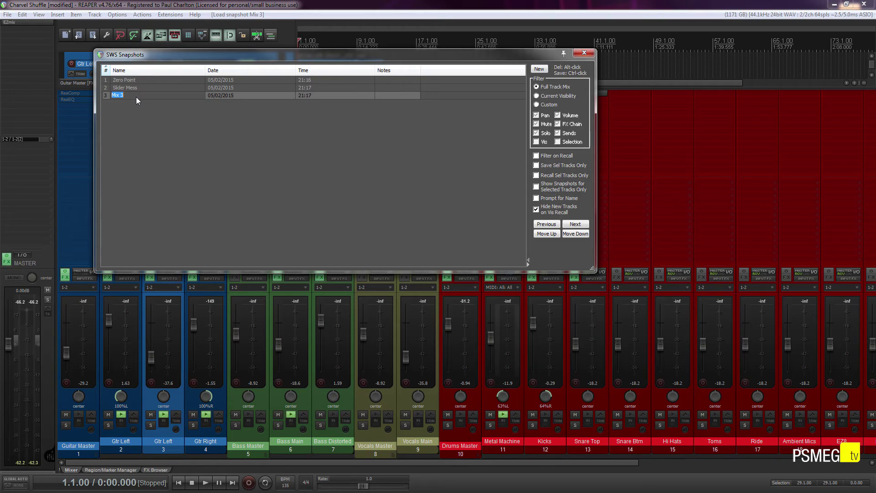
text(Mw)
key(Return)
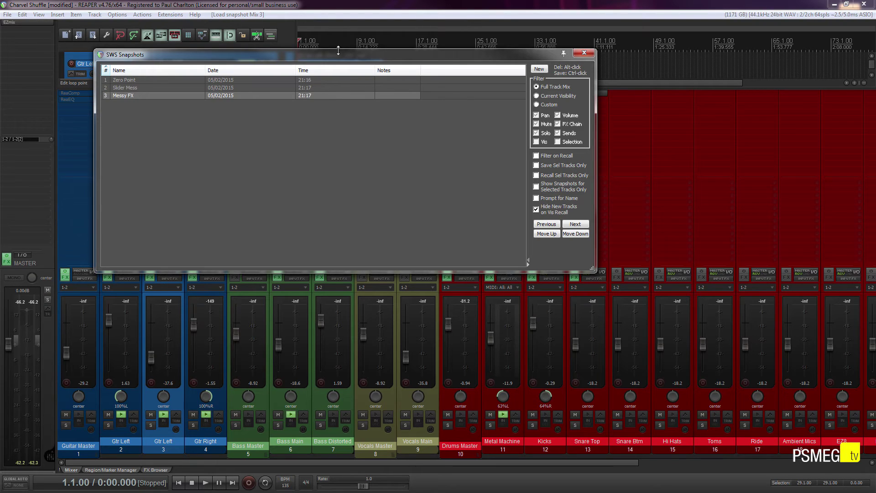
drag(341, 55, 400, 46)
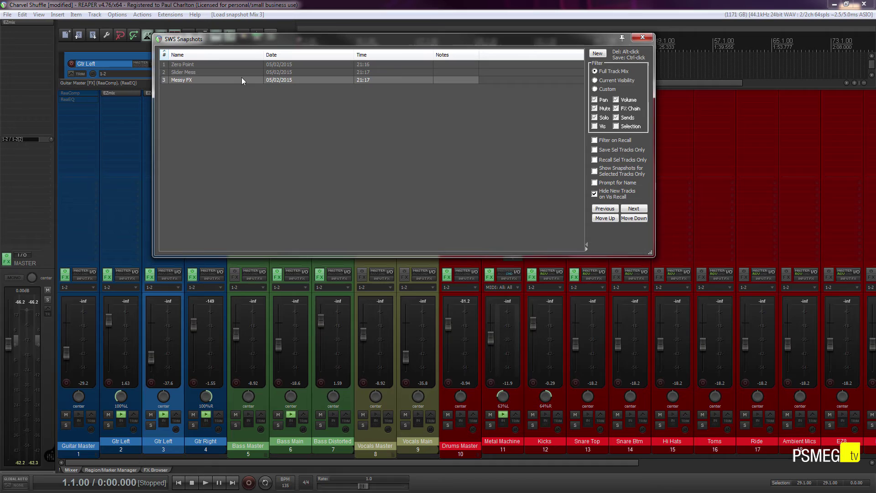
mouse_move(208, 64)
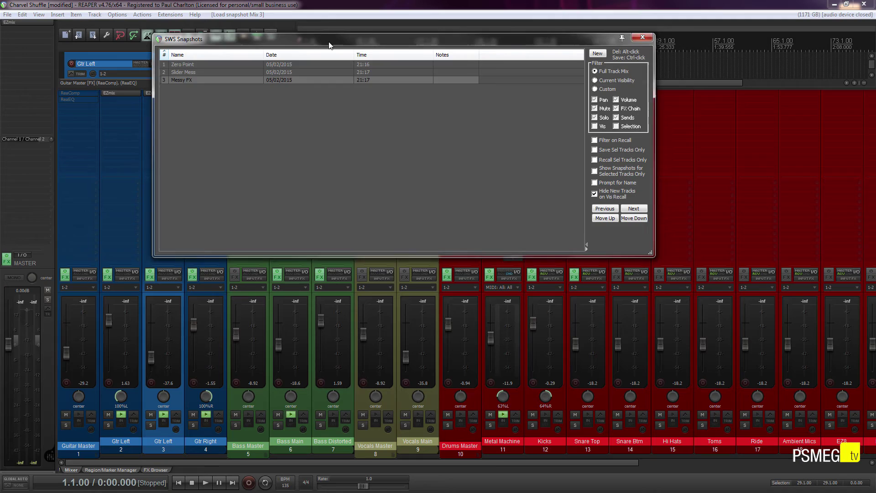
drag(329, 45, 505, 46)
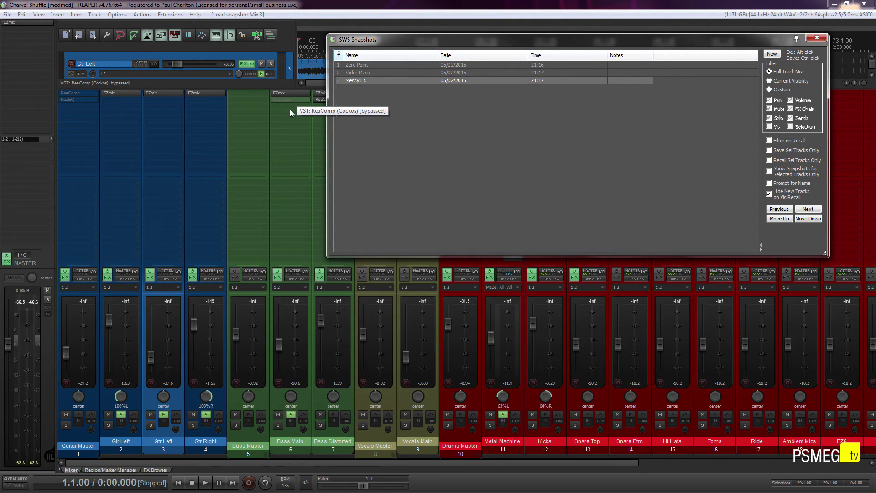
Recall Slider Mess and verify Bass Main's EZmix is back on Fredrik - Clean Bass.
mouse_move(379, 75)
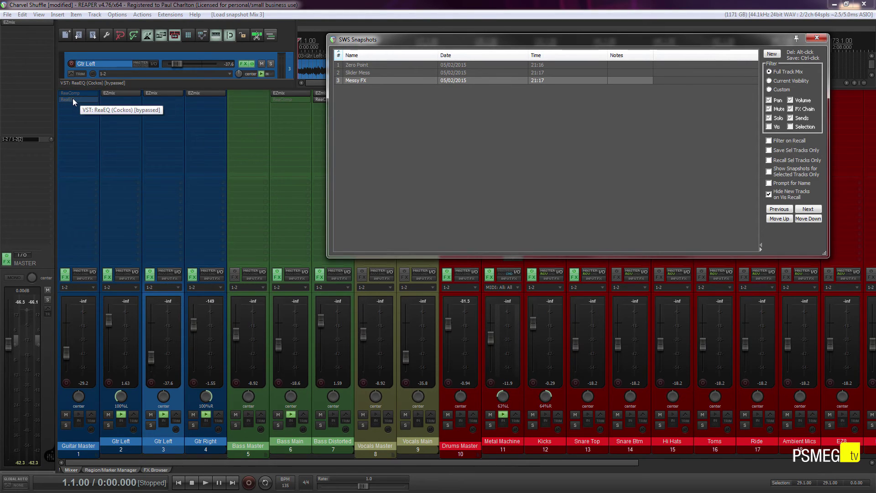
click(358, 74)
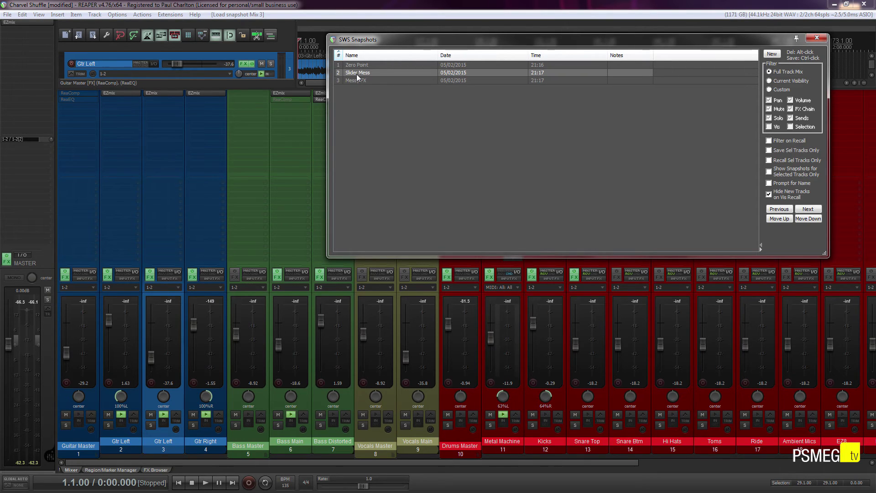
double_click(358, 75)
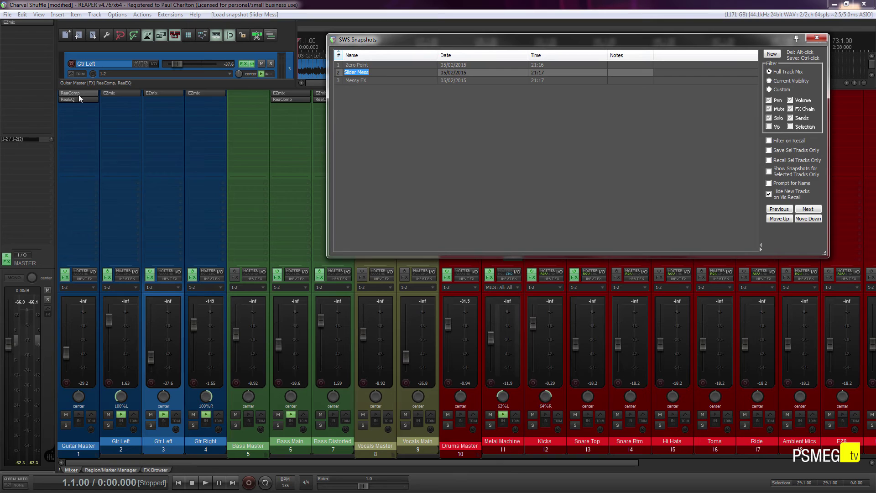
click(288, 95)
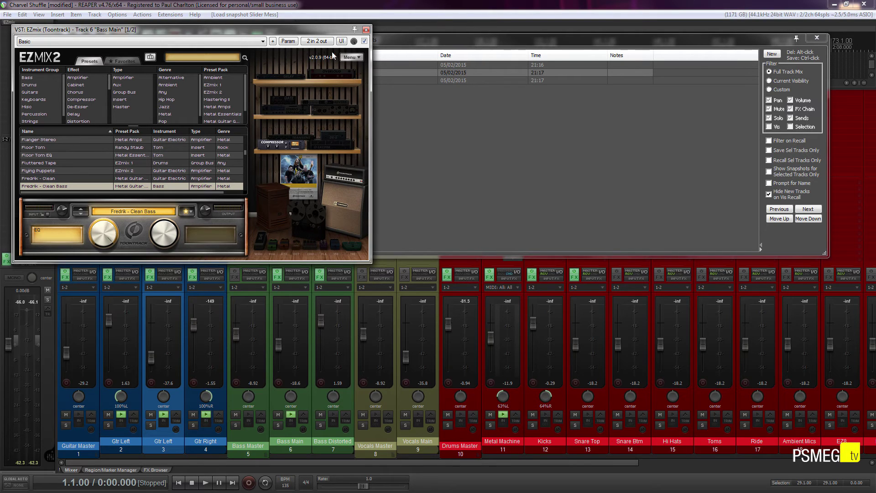
click(365, 30)
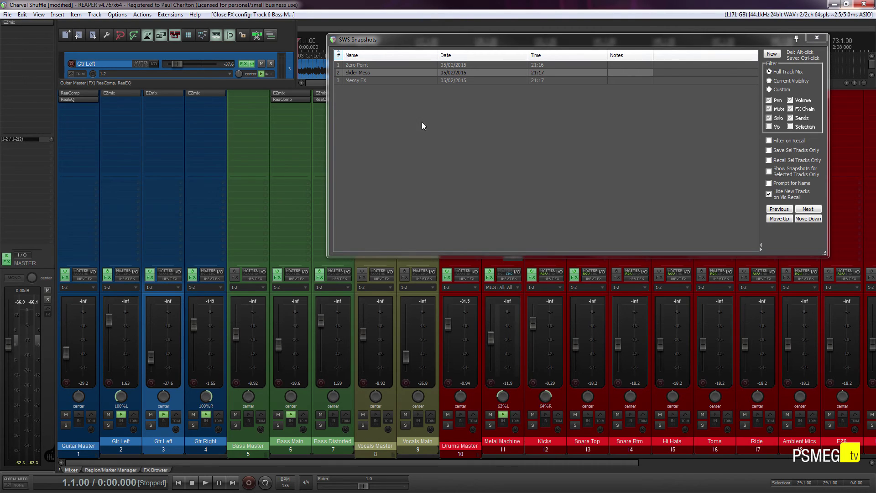
Recall the Zero Point snapshot, restoring original levels with Kicks and Metal Machine centred.
click(375, 65)
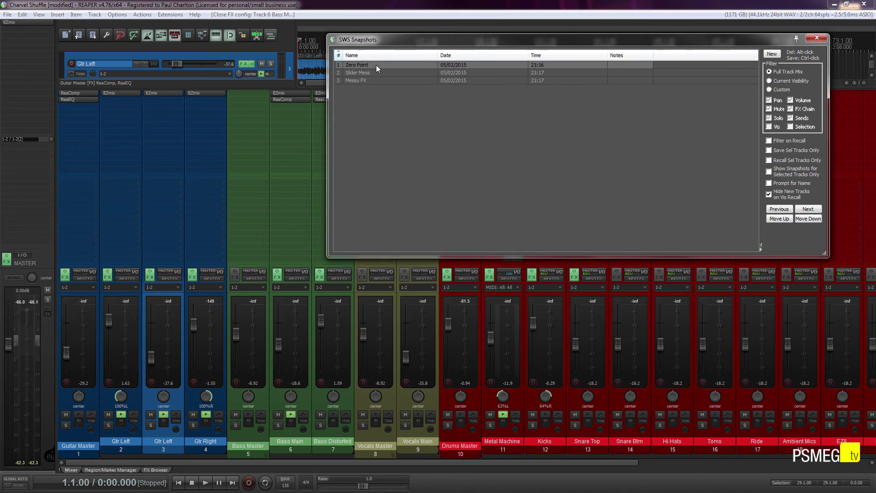
double_click(376, 65)
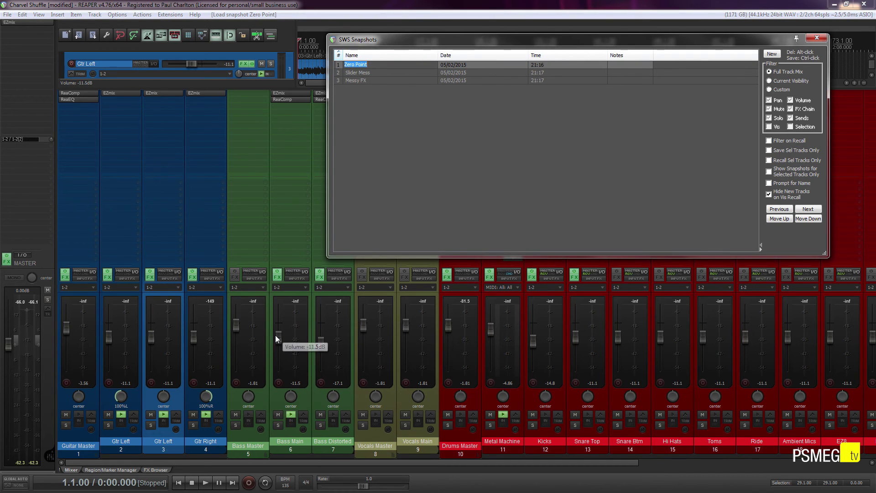
mouse_move(365, 84)
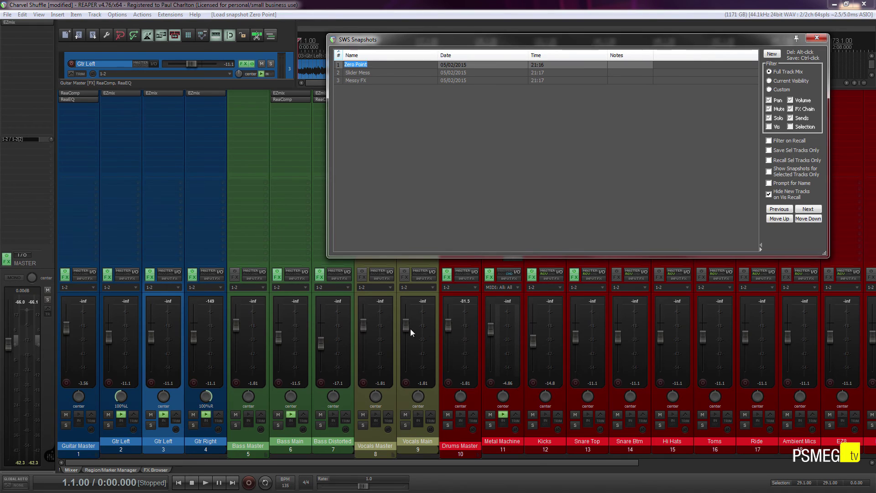
Recall Messy FX and confirm Bass Main's EZmix shows the Flanger Stereo preset.
click(379, 81)
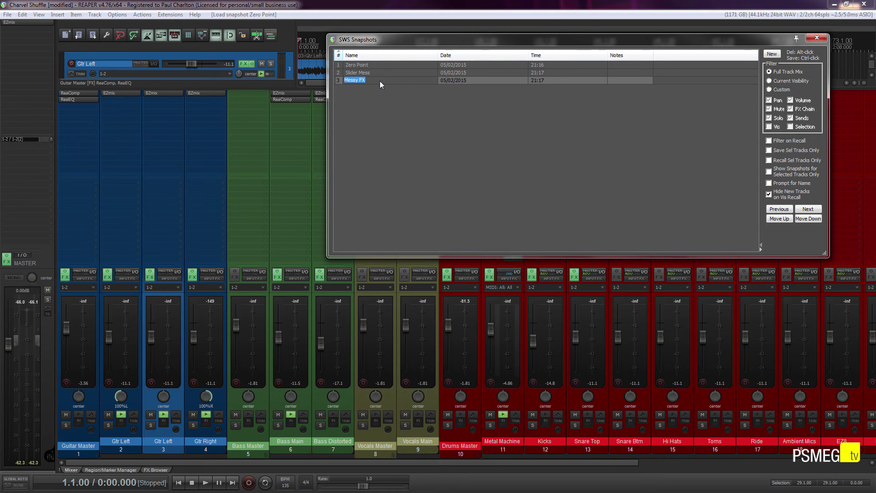
click(412, 108)
click(407, 80)
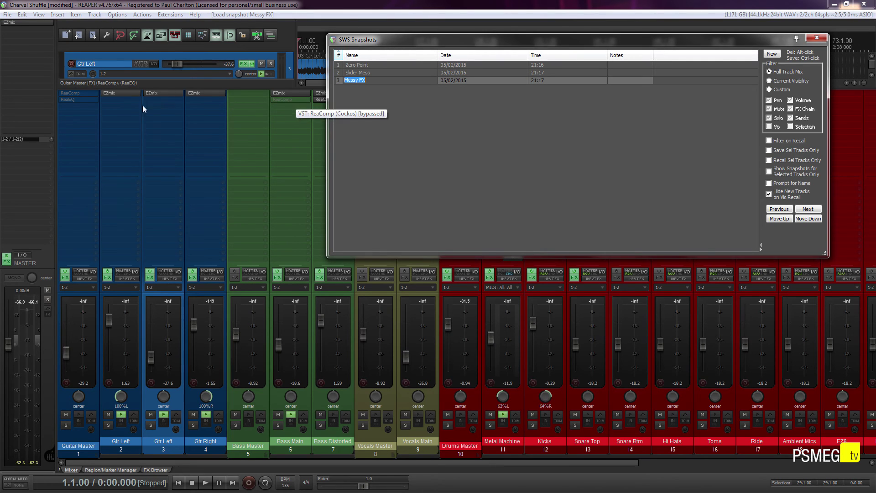
click(288, 91)
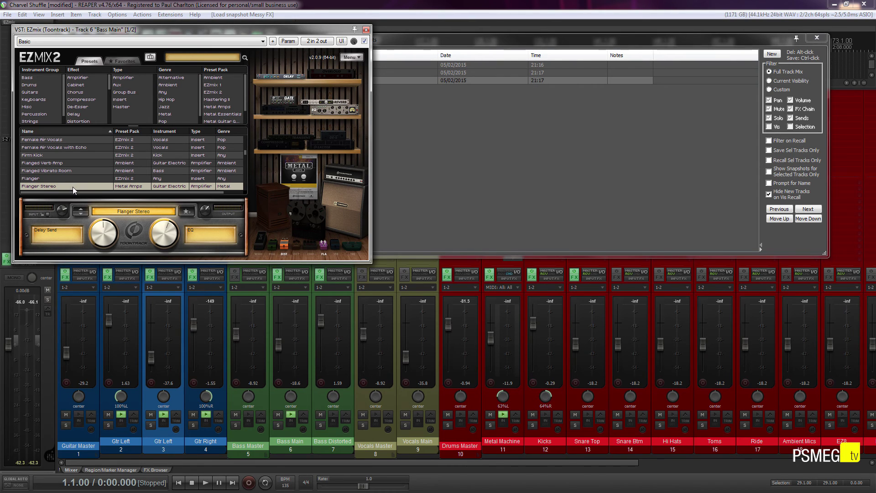
click(366, 30)
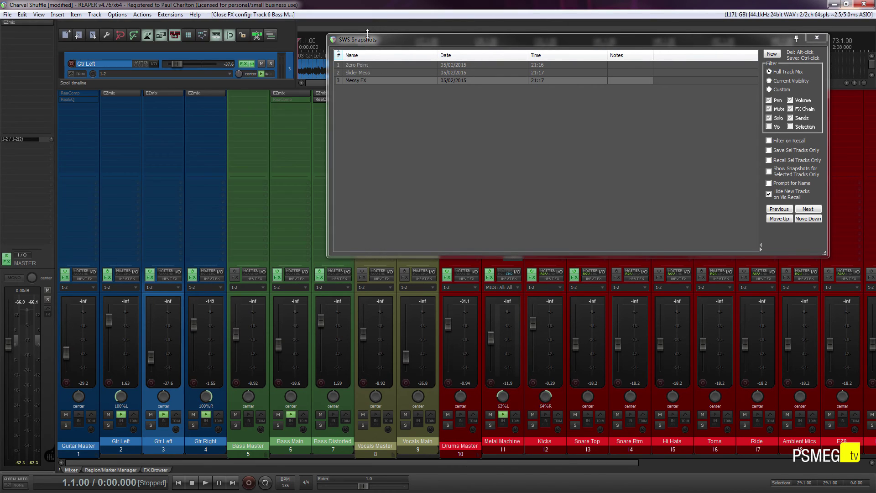